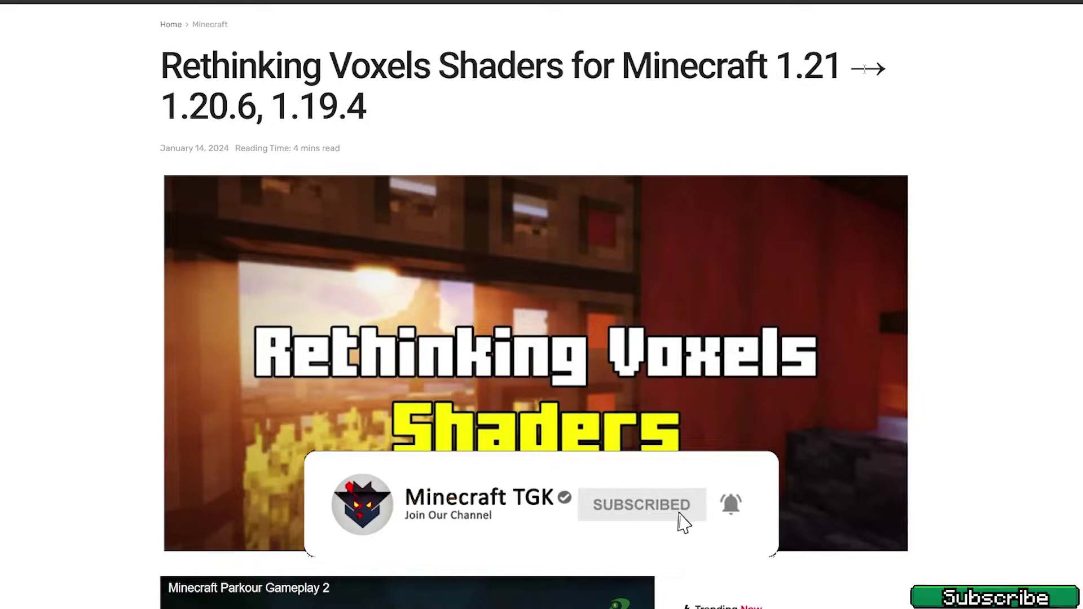
Scroll down the Rethinking Voxels article toward the Iris install guide link
{"action": "scroll", "coordinate": [92, 217], "scroll_direction": "down", "scroll_amount": 15}
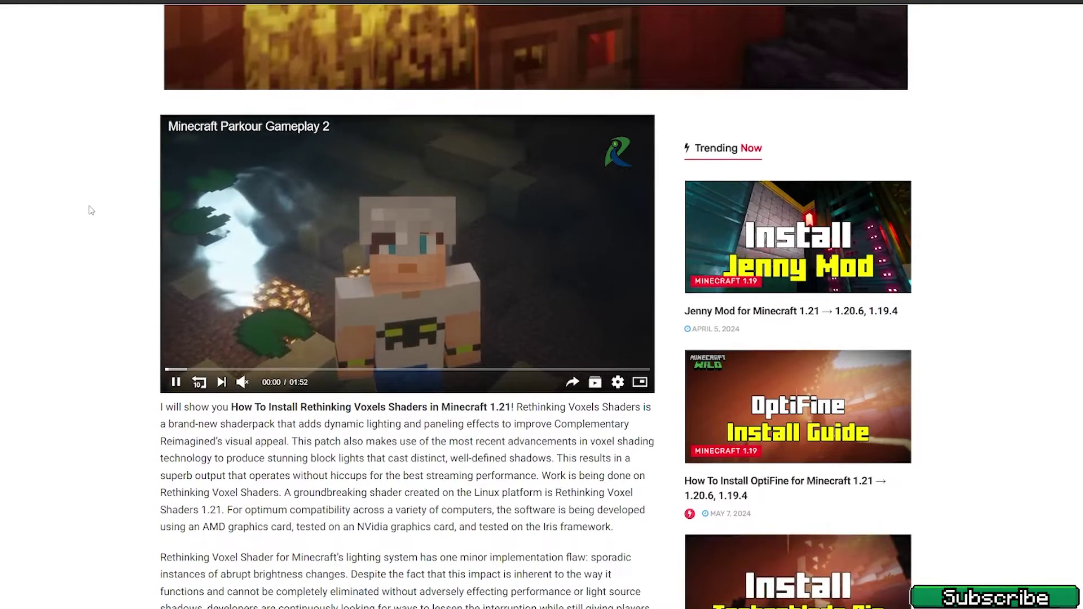
{"action": "scroll", "coordinate": [107, 214], "scroll_direction": "down", "scroll_amount": 14}
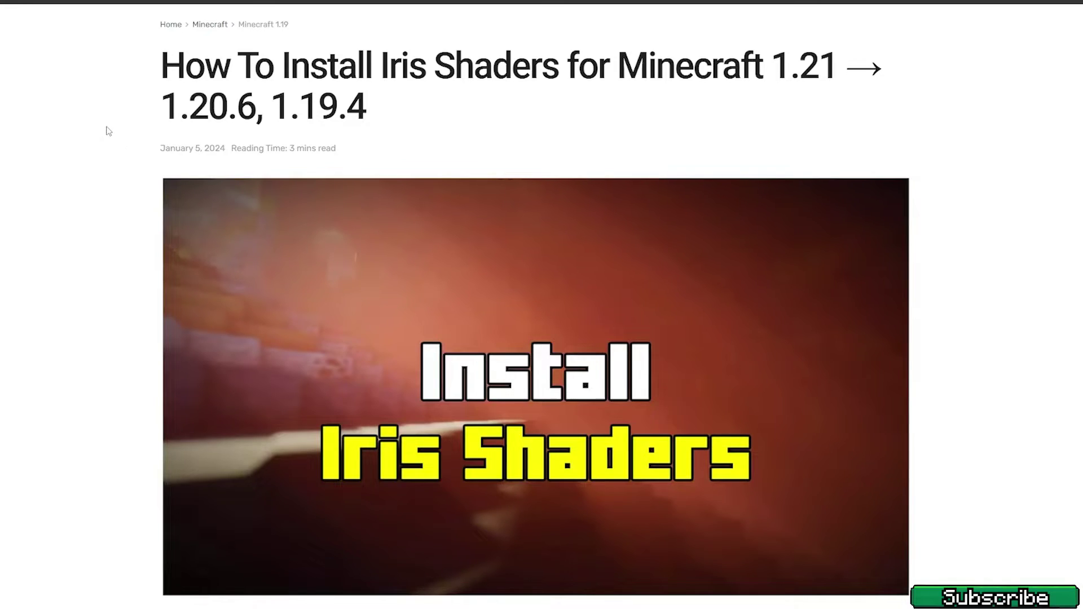
Scroll to the guide's Downloads list and mark the Iris Shaders download line
{"action": "scroll", "coordinate": [104, 139], "scroll_direction": "down", "scroll_amount": 15}
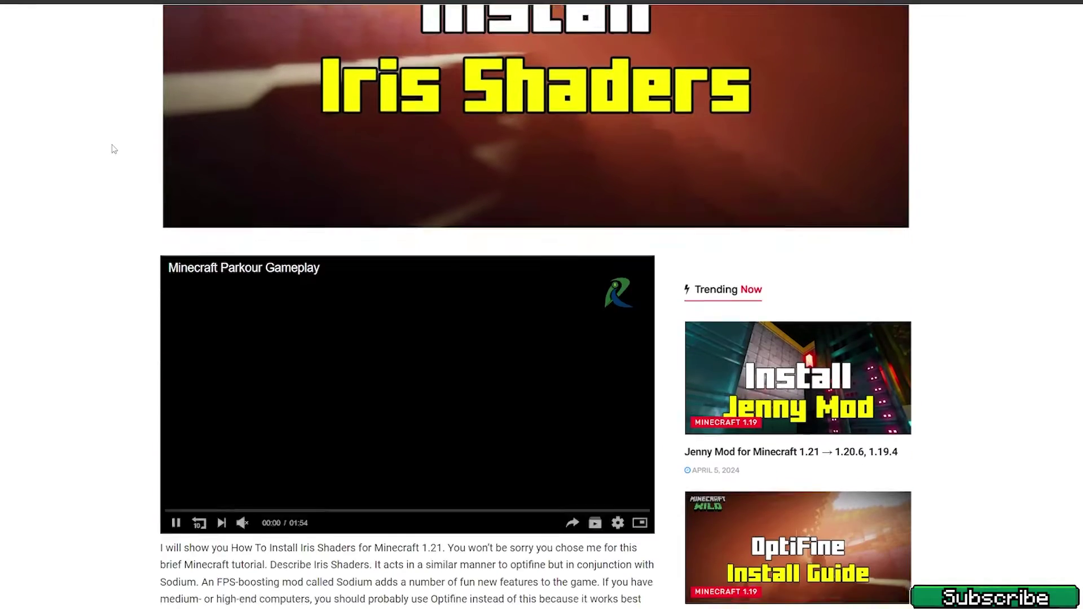
{"action": "scroll", "coordinate": [122, 169], "scroll_direction": "down", "scroll_amount": 8}
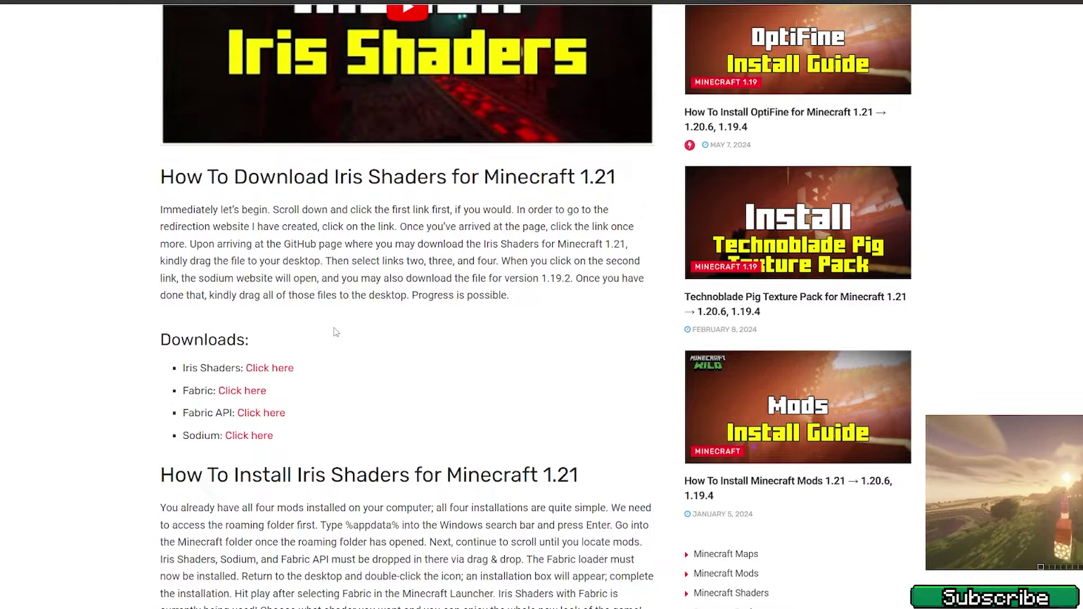
{"action": "scroll", "coordinate": [210, 356], "scroll_direction": "down", "scroll_amount": 1}
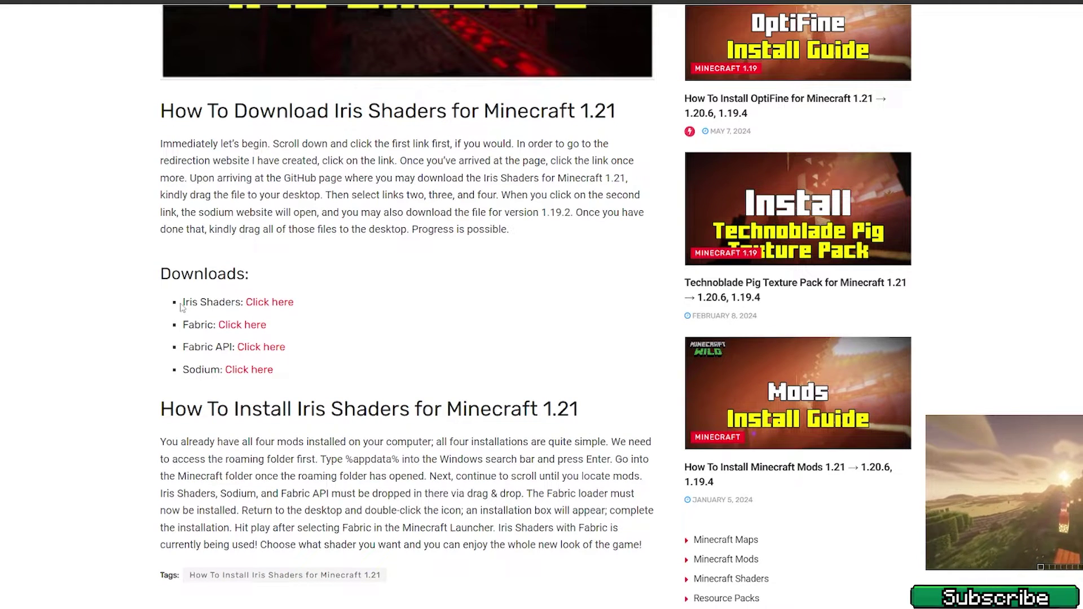
{"action": "left_click_drag", "start_coordinate": [294, 303], "coordinate": [182, 303]}
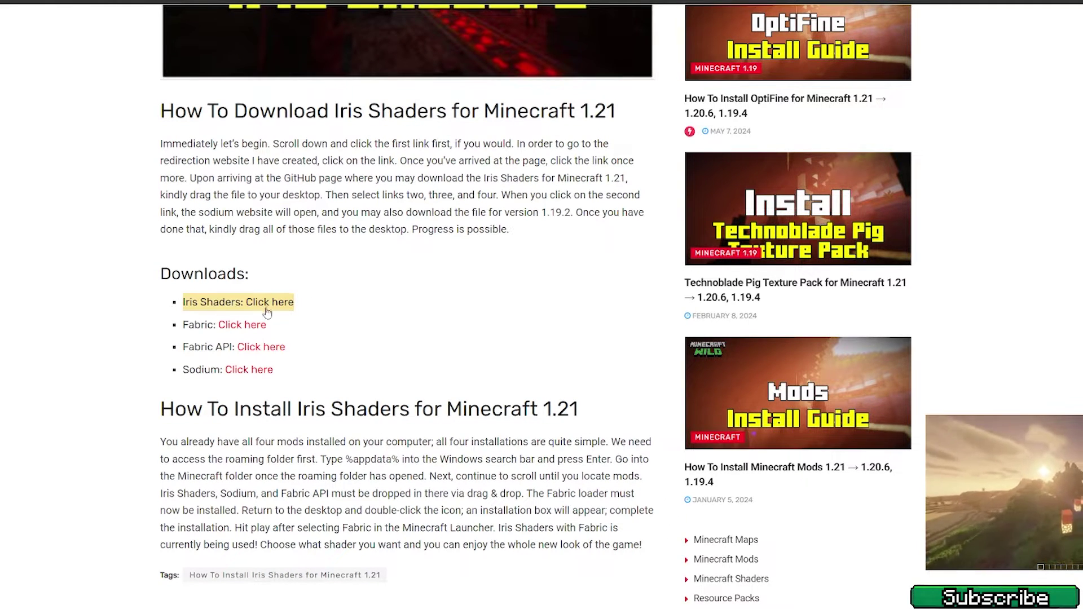
{"action": "left_click", "coordinate": [302, 310]}
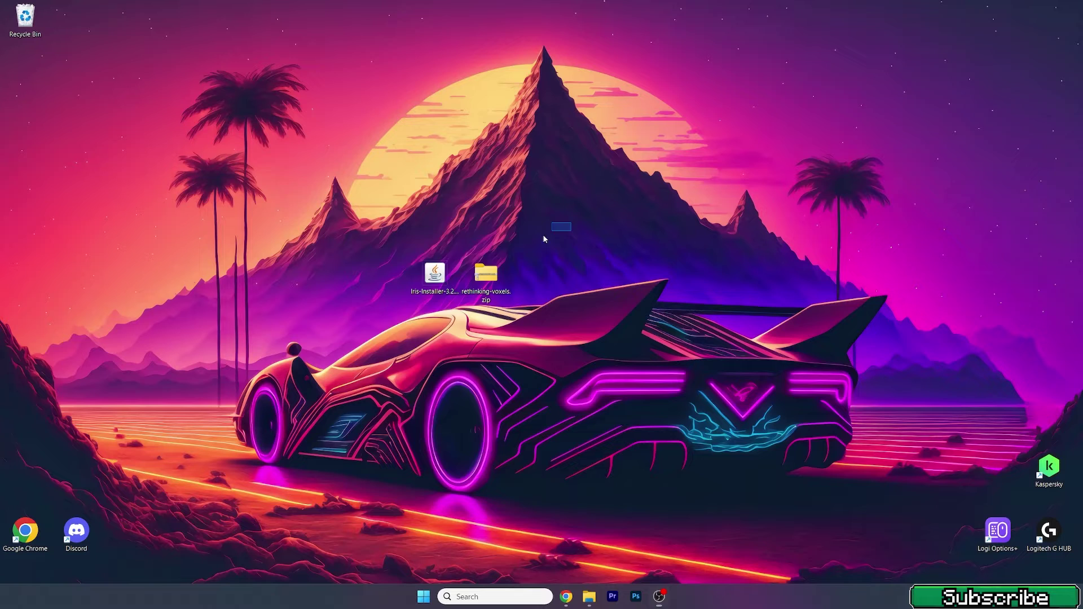
Select the Iris installer on the desktop and open the Roaming folder via %appdata%
{"action": "left_click_drag", "start_coordinate": [544, 239], "coordinate": [429, 280]}
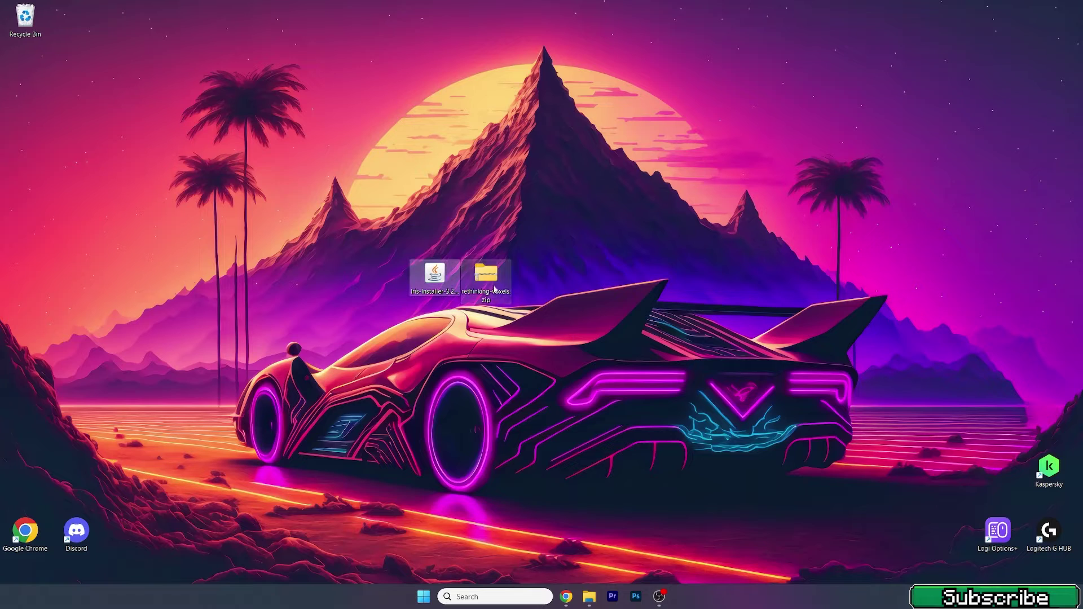
{"action": "left_click", "coordinate": [433, 271]}
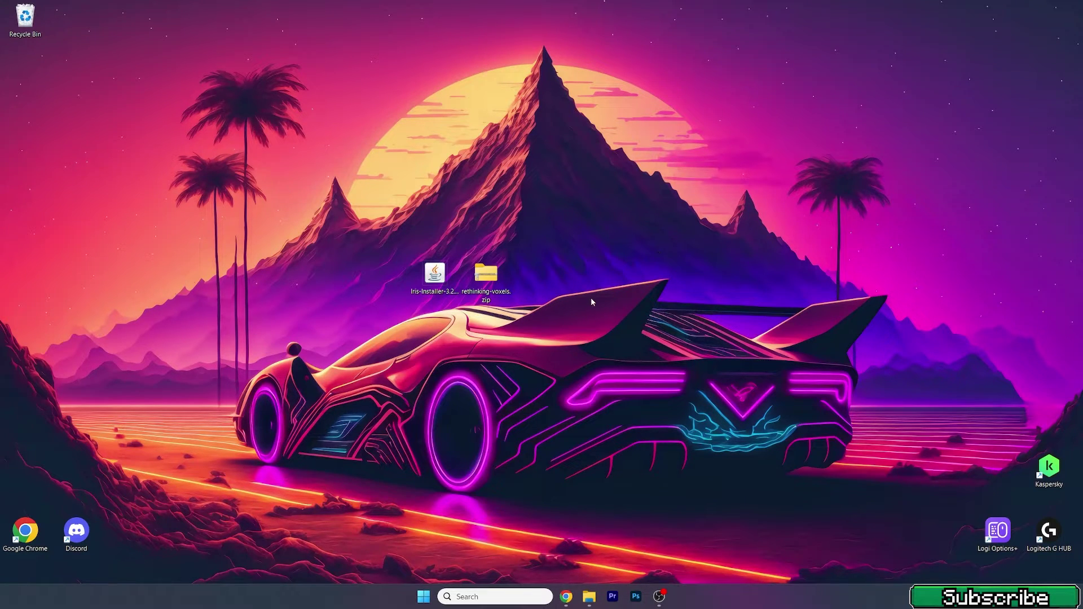
{"action": "left_click", "coordinate": [483, 597]}
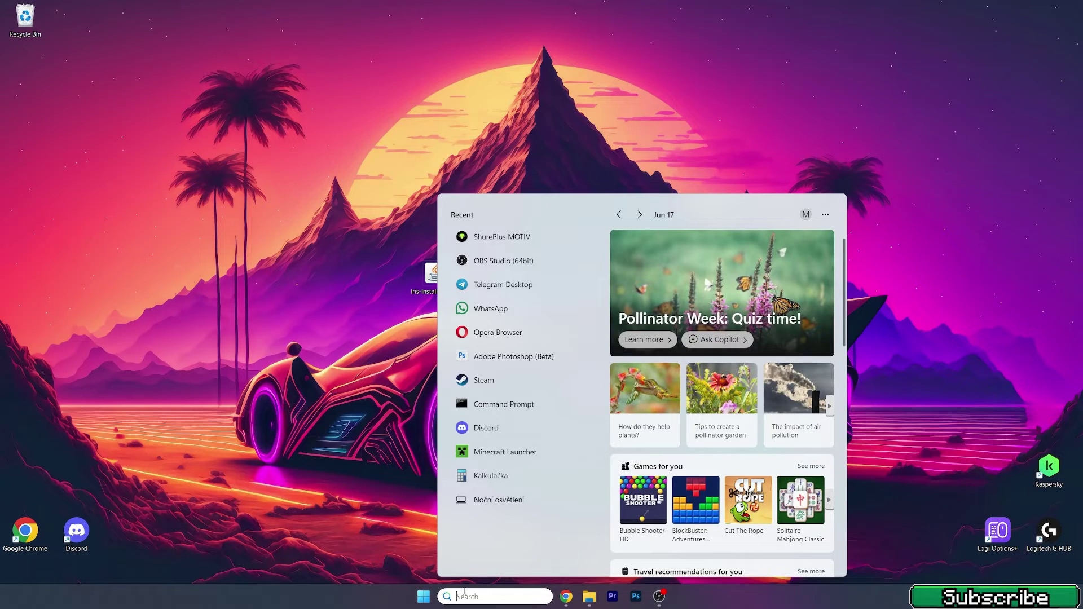
{"action": "type", "text": "%appdat"}
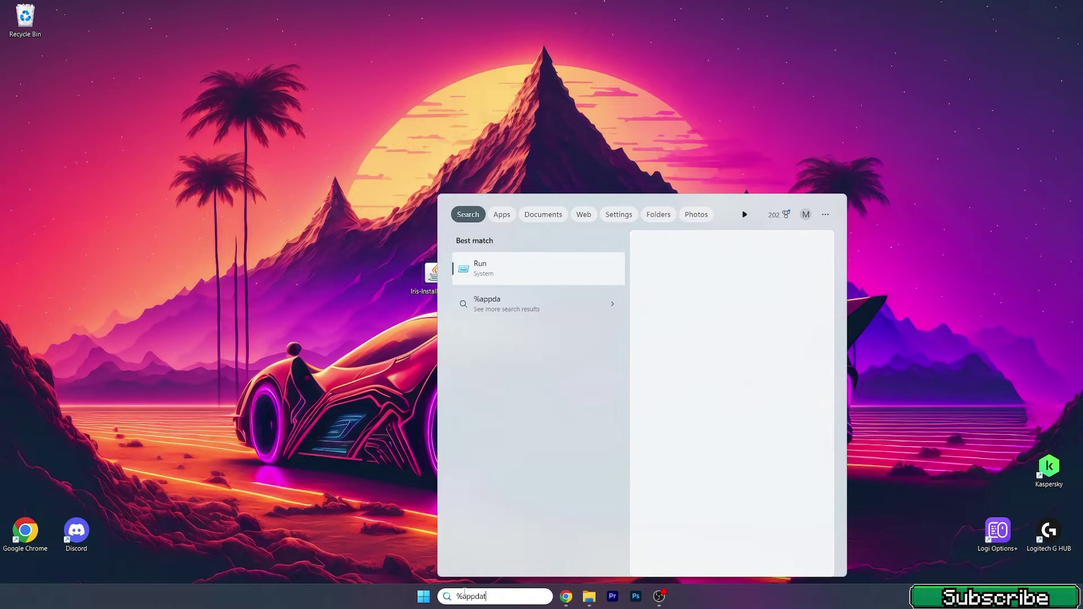
{"action": "type", "text": "a%"}
{"action": "key", "text": "Return"}
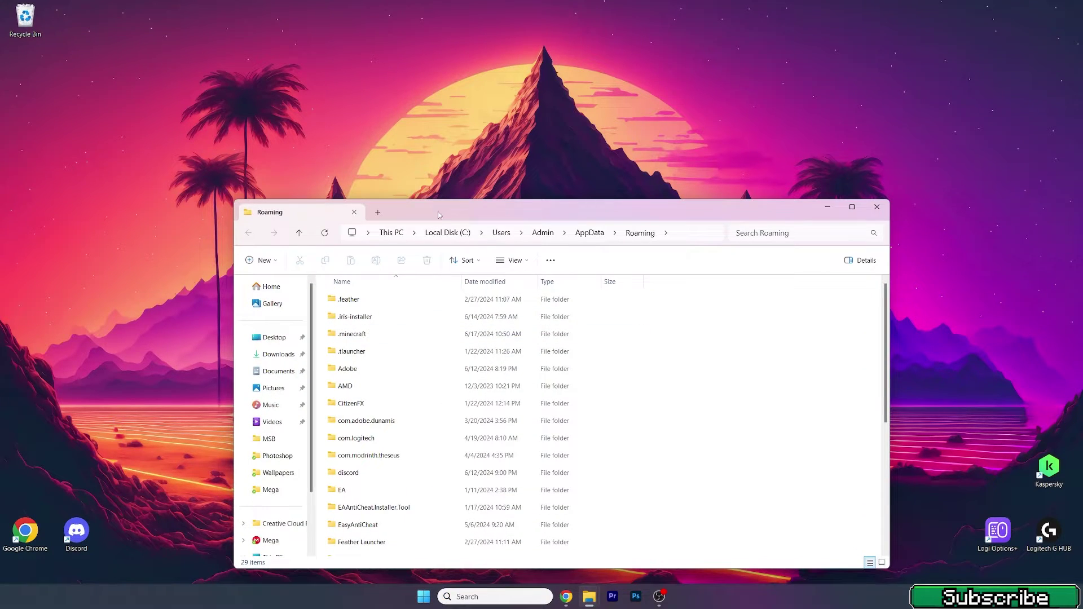
Move rethinking-voxels.zip from the desktop into .minecraft's shaderpacks folder
{"action": "left_click_drag", "start_coordinate": [439, 214], "coordinate": [727, 152]}
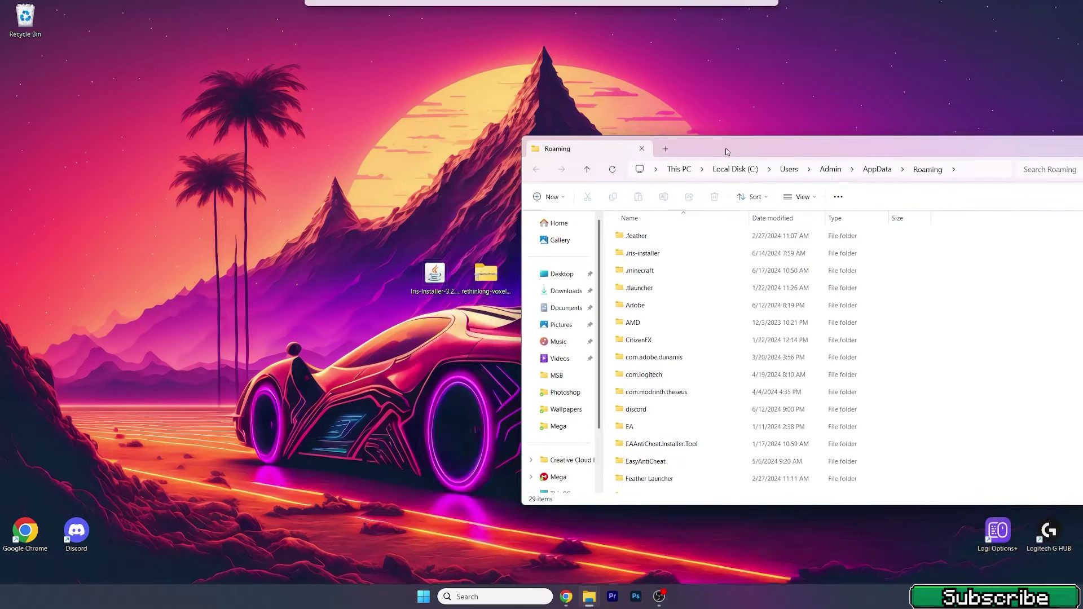
{"action": "double_click", "coordinate": [648, 275]}
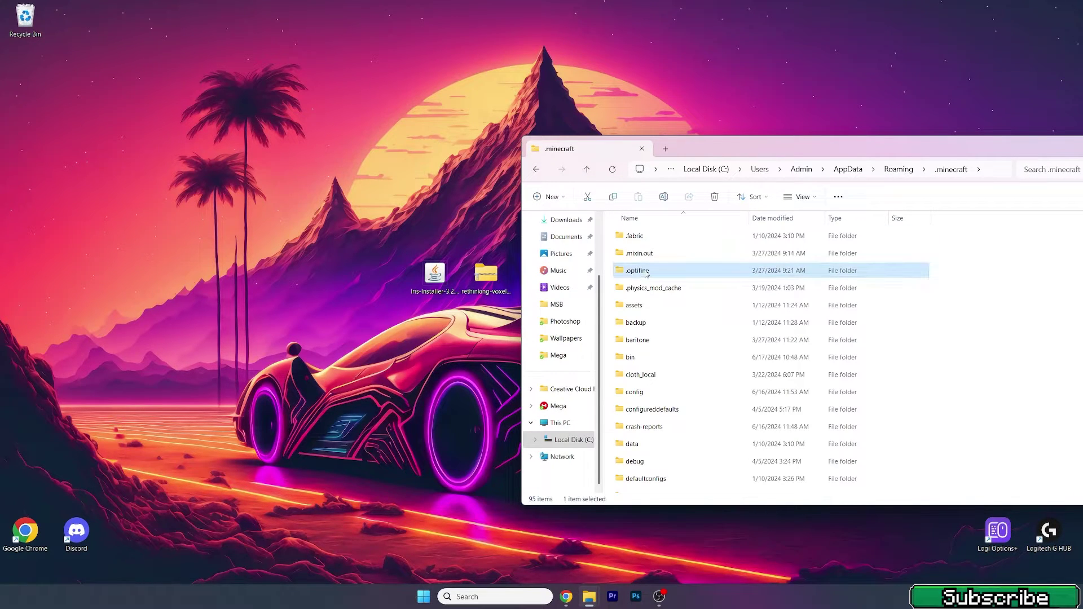
{"action": "scroll", "coordinate": [646, 275], "scroll_direction": "down", "scroll_amount": 15}
{"action": "double_click", "coordinate": [649, 289]}
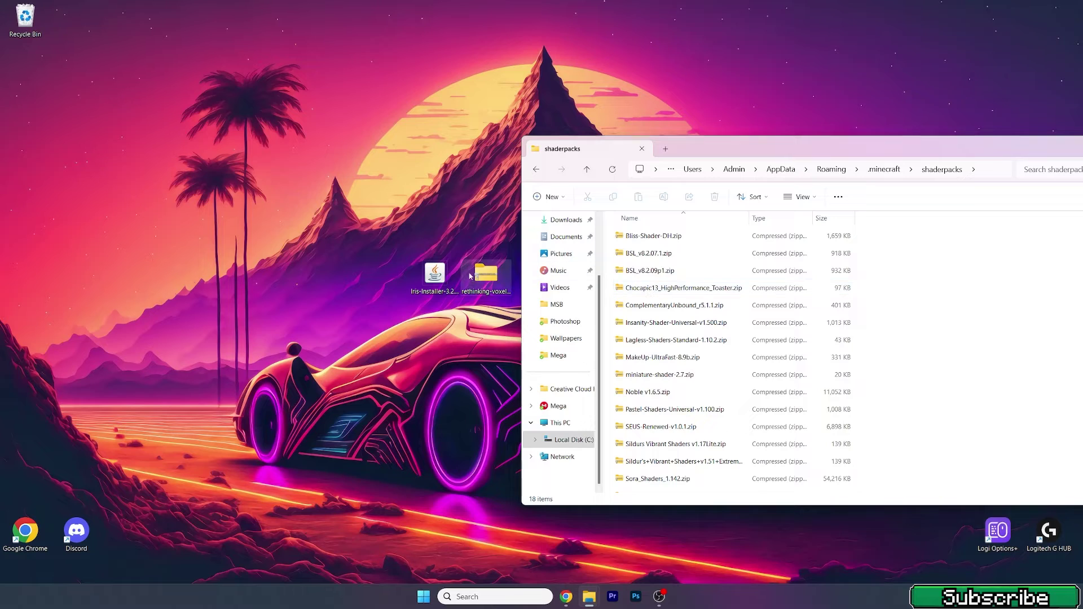
{"action": "left_click_drag", "start_coordinate": [483, 274], "coordinate": [483, 279]}
{"action": "left_click_drag", "start_coordinate": [994, 322], "coordinate": [994, 323]}
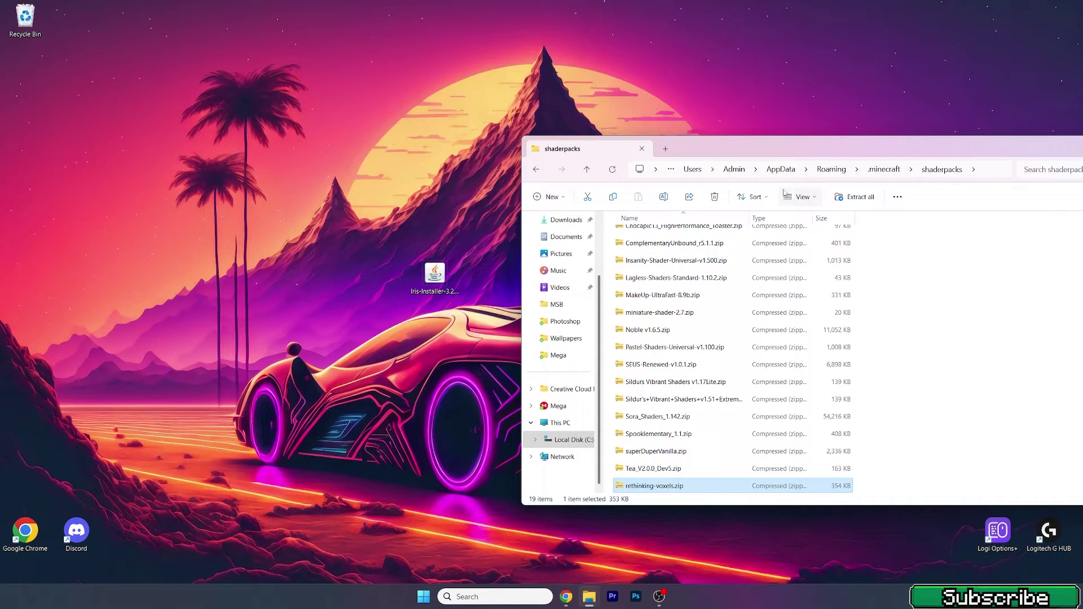
Go back to .minecraft and open its versions folder
{"action": "left_click", "coordinate": [536, 169]}
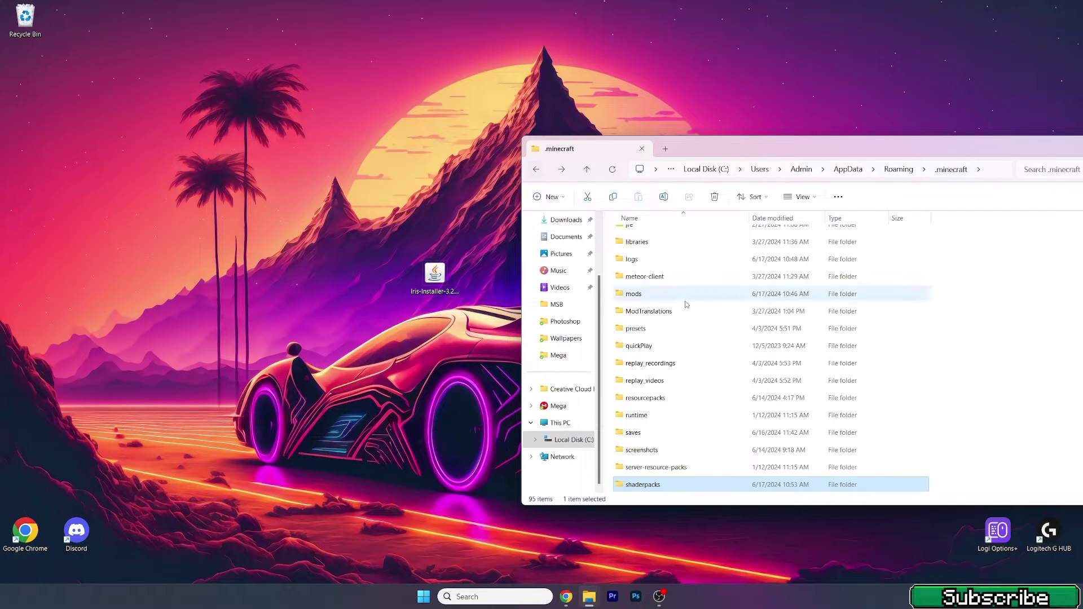
{"action": "scroll", "coordinate": [649, 366], "scroll_direction": "down", "scroll_amount": 3}
{"action": "double_click", "coordinate": [649, 398]}
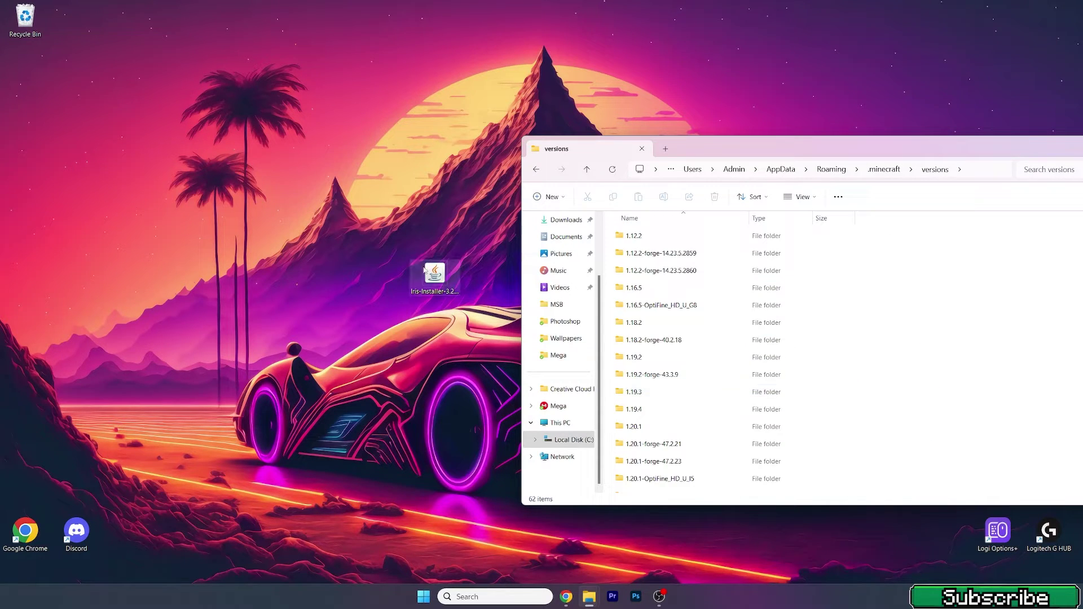
Run the Iris installer, install Iris Only for 1.21, and close it when completed
{"action": "left_click", "coordinate": [432, 281]}
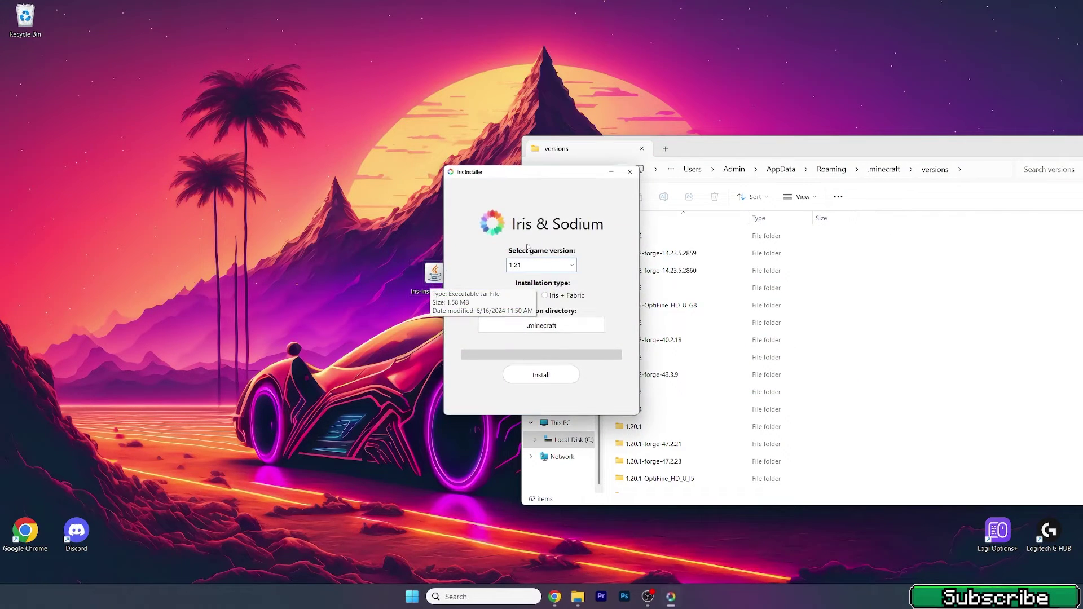
{"action": "left_click", "coordinate": [409, 294]}
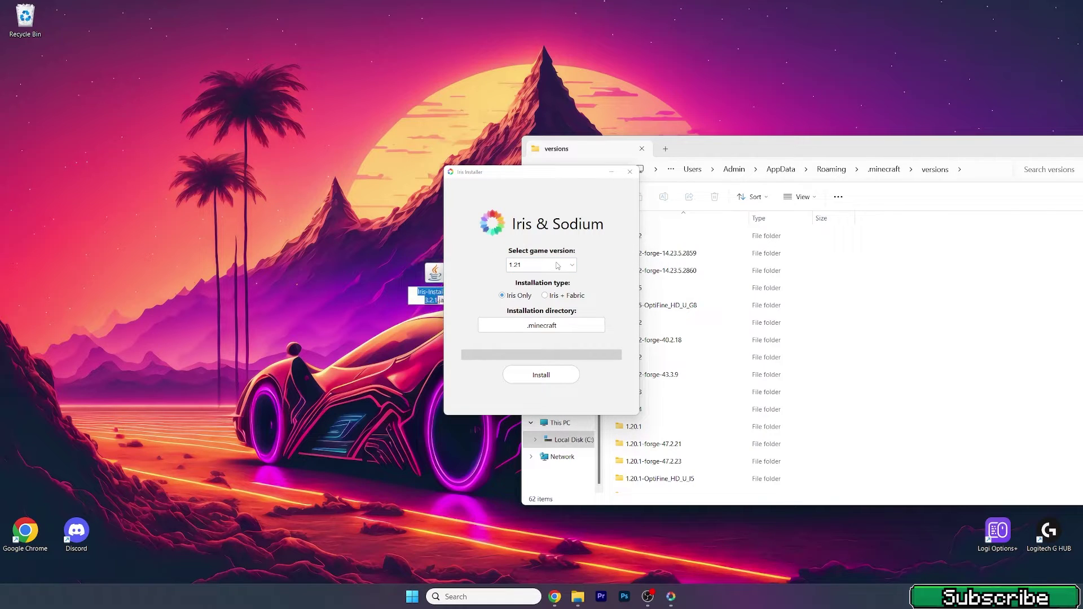
{"action": "left_click", "coordinate": [506, 235]}
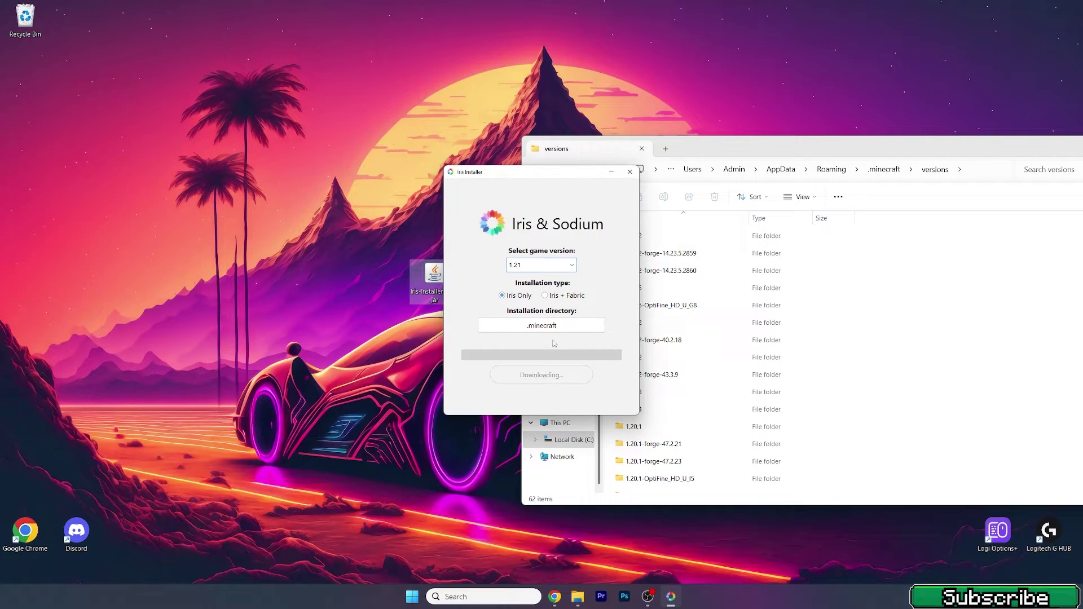
{"action": "left_click", "coordinate": [636, 174]}
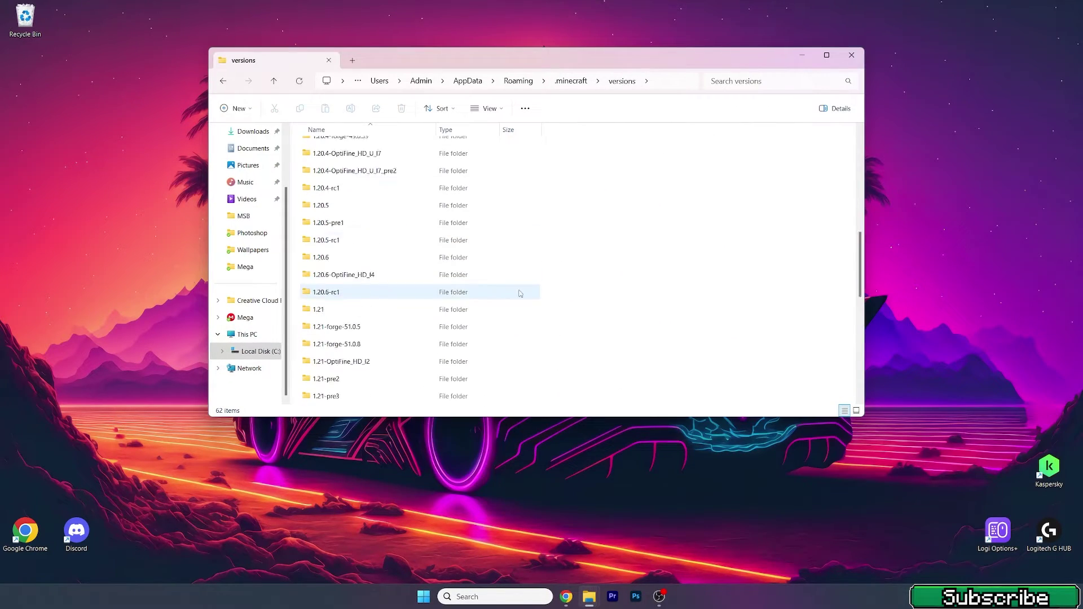
Find the iris-fabric-loader-0.15.11-1.21 folder in versions, then close File Explorer
{"action": "scroll", "coordinate": [520, 293], "scroll_direction": "down", "scroll_amount": 6}
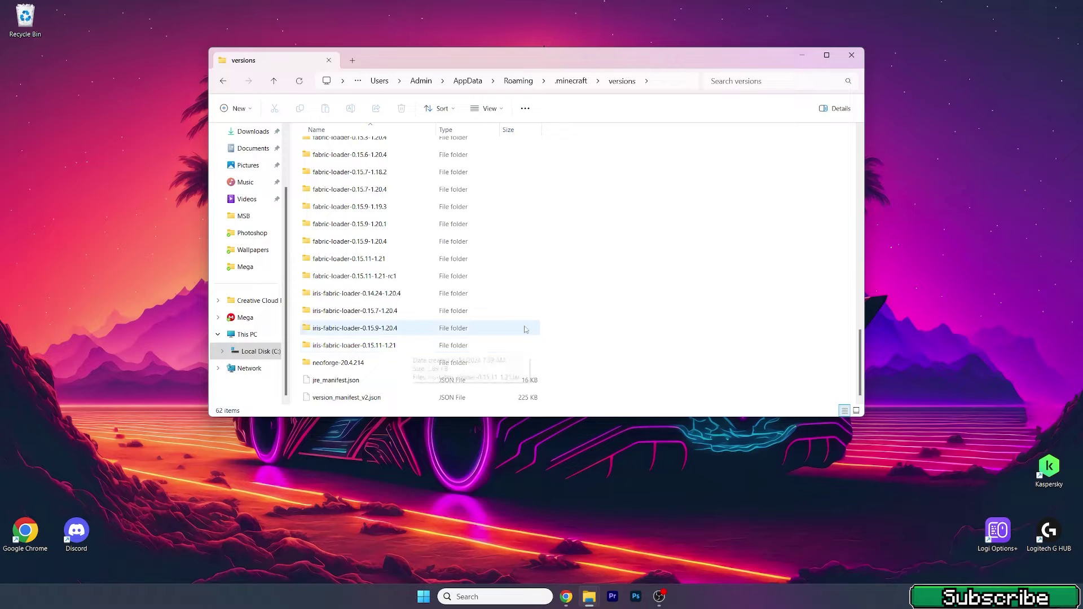
{"action": "left_click", "coordinate": [852, 57]}
{"action": "key", "text": "super"}
Start Minecraft Launcher and play the Iris & Sodium for 1.21 installation
{"action": "left_click", "coordinate": [581, 305]}
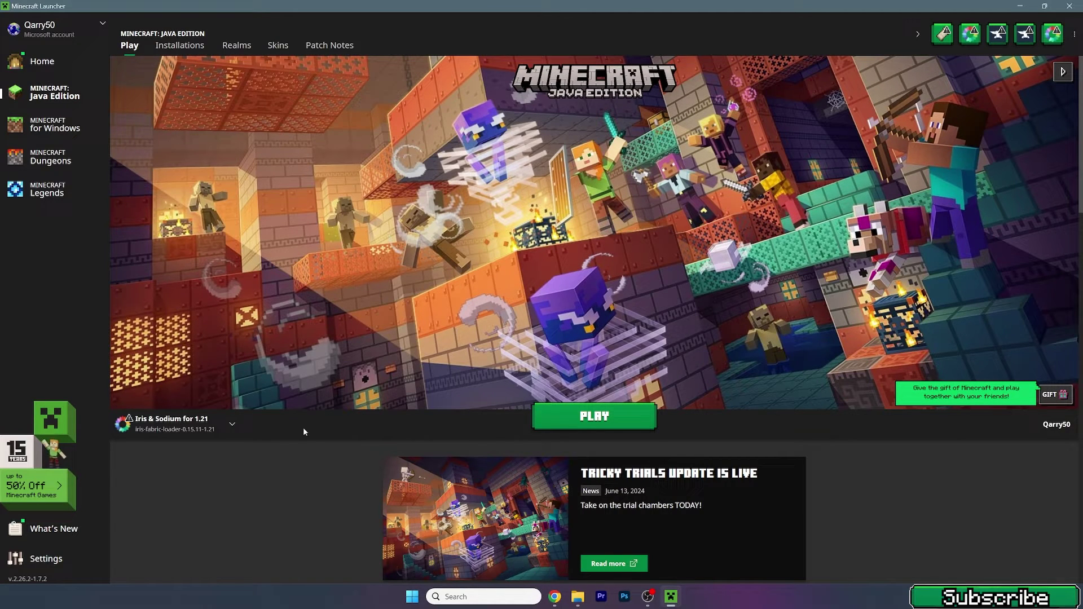
{"action": "left_click", "coordinate": [232, 424]}
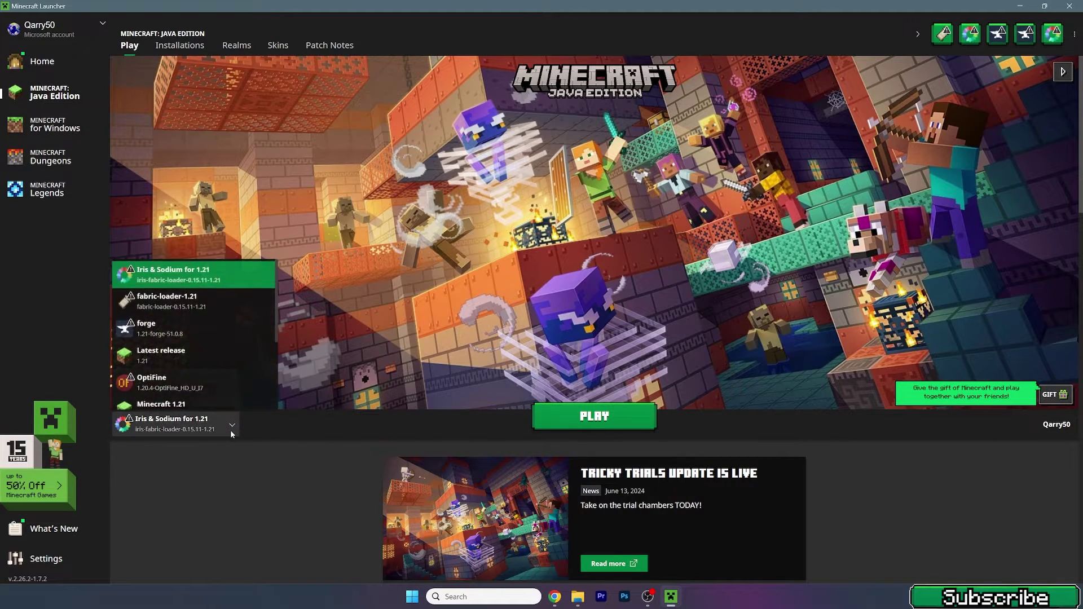
{"action": "left_click", "coordinate": [223, 285]}
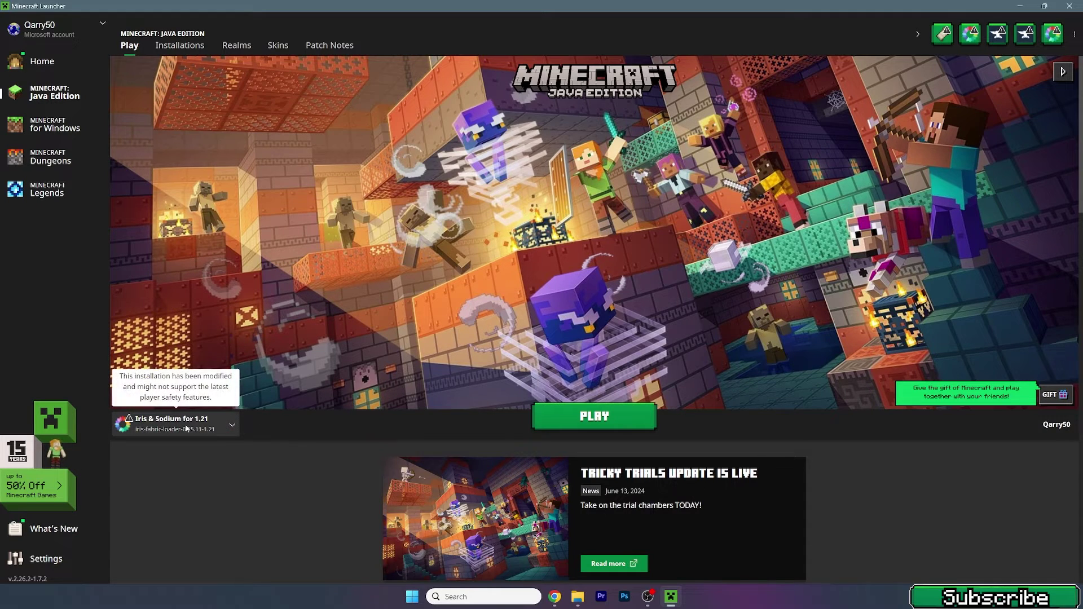
{"action": "left_click", "coordinate": [540, 416]}
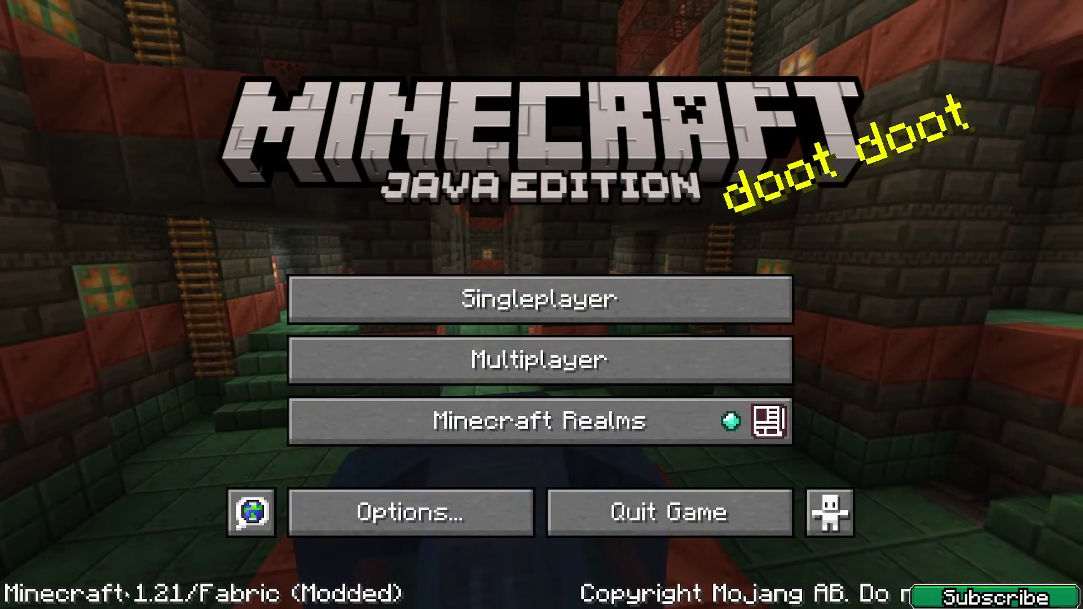
Open Singleplayer and load the Sherlock world
{"action": "left_click", "coordinate": [433, 307]}
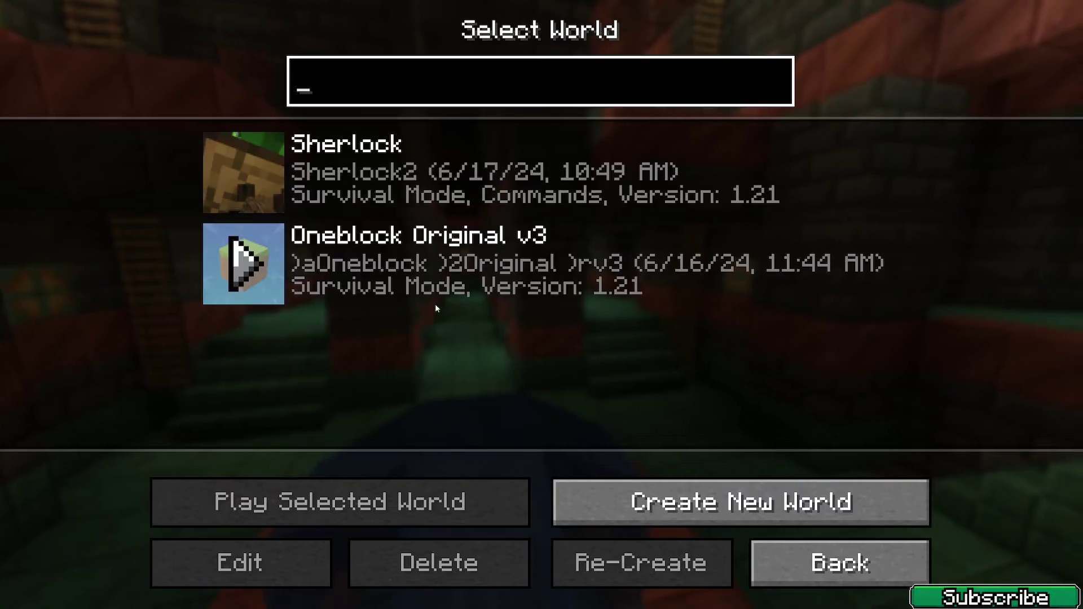
{"action": "left_click", "coordinate": [415, 192]}
{"action": "left_click", "coordinate": [414, 192]}
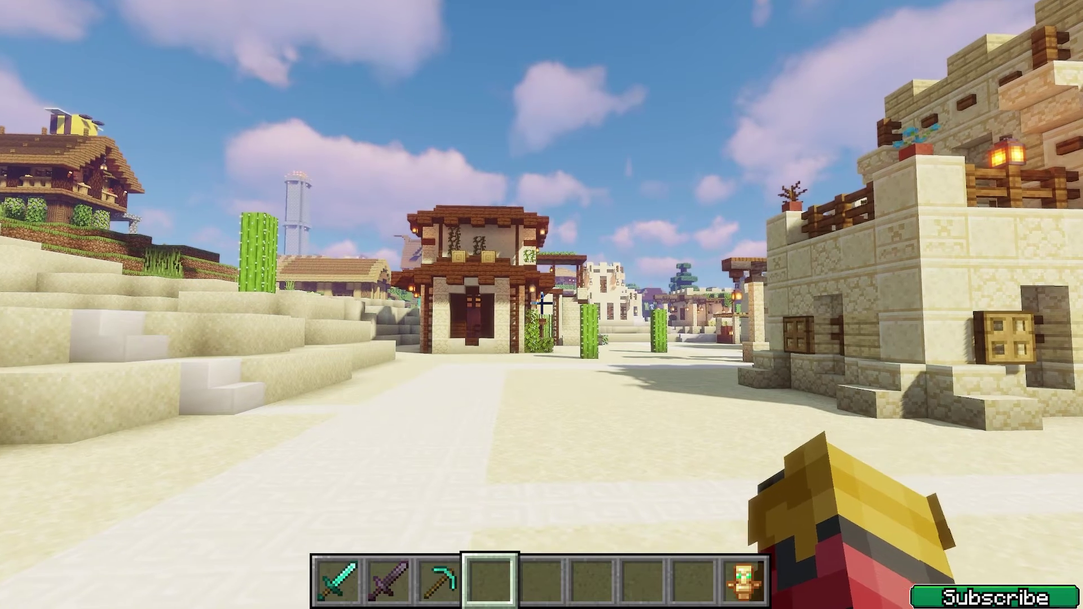
Open the Shader Packs screen under Video Settings with shaders switched on
{"action": "key", "text": "Escape"}
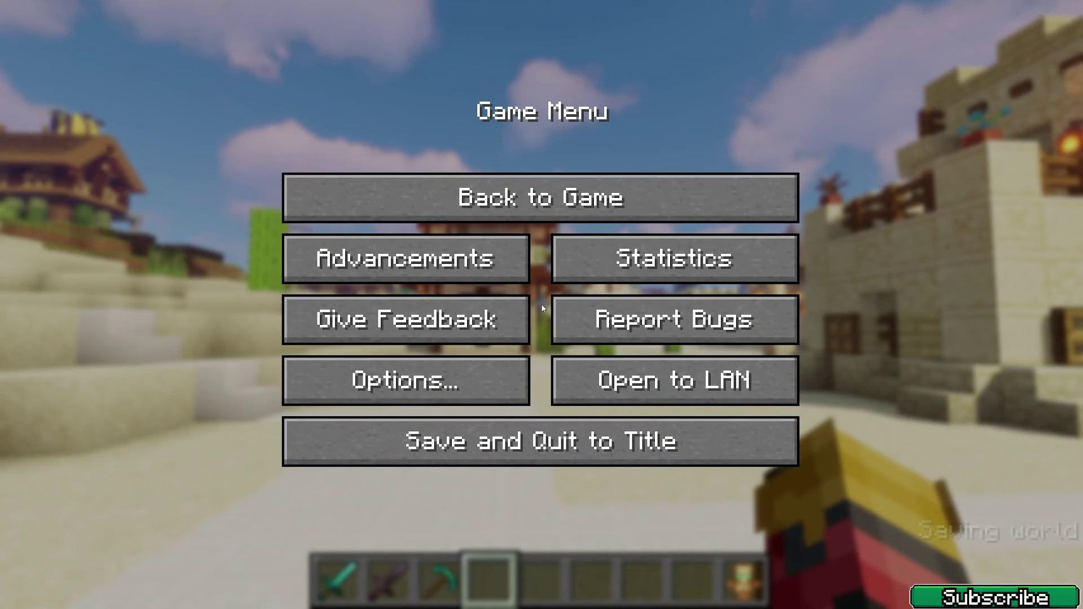
{"action": "left_click", "coordinate": [451, 380]}
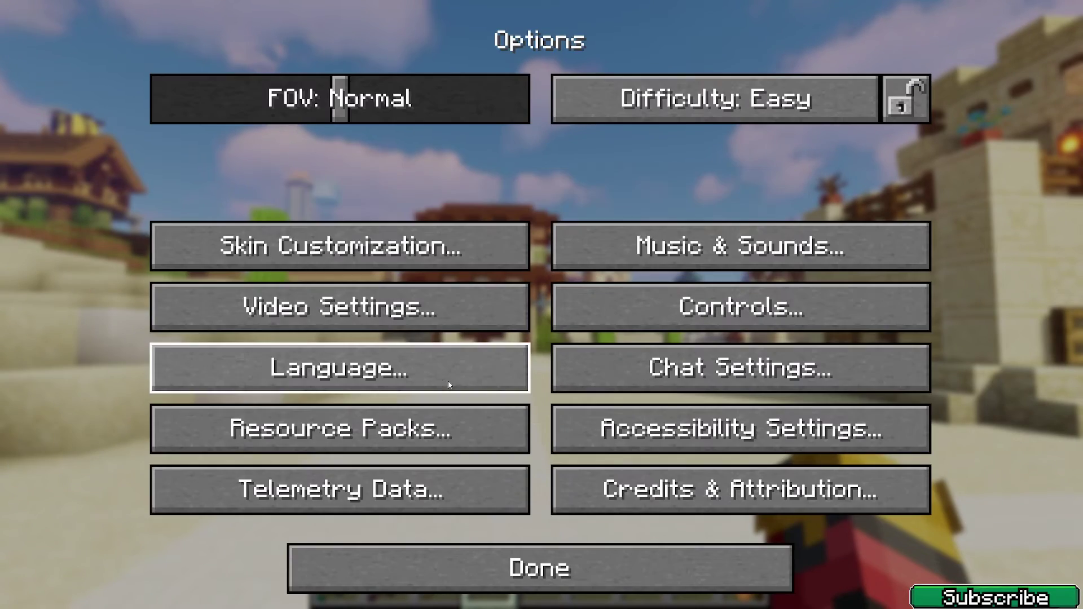
{"action": "left_click", "coordinate": [345, 312]}
{"action": "left_click", "coordinate": [779, 36]}
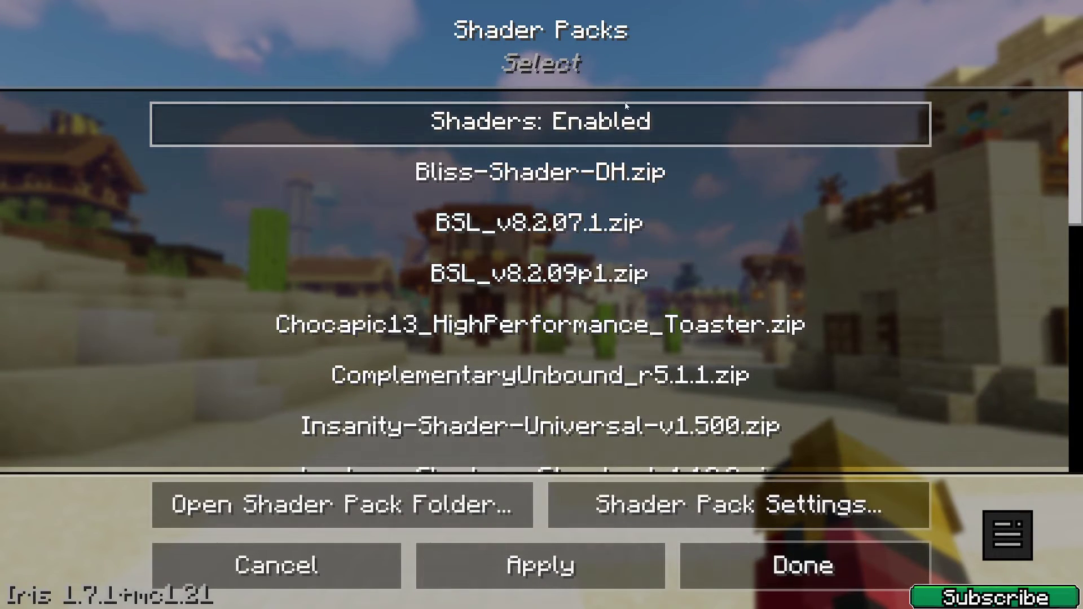
{"action": "left_click", "coordinate": [625, 107]}
{"action": "left_click", "coordinate": [458, 129]}
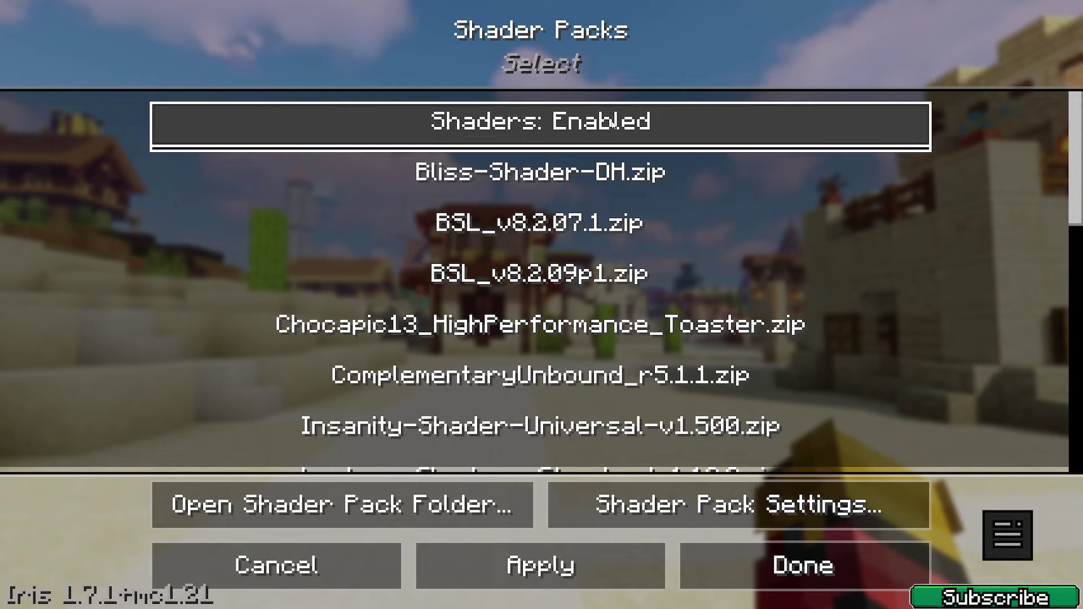
Select and apply rethinking-voxels.zip, then return to the world
{"action": "scroll", "coordinate": [559, 204], "scroll_direction": "down", "scroll_amount": 20}
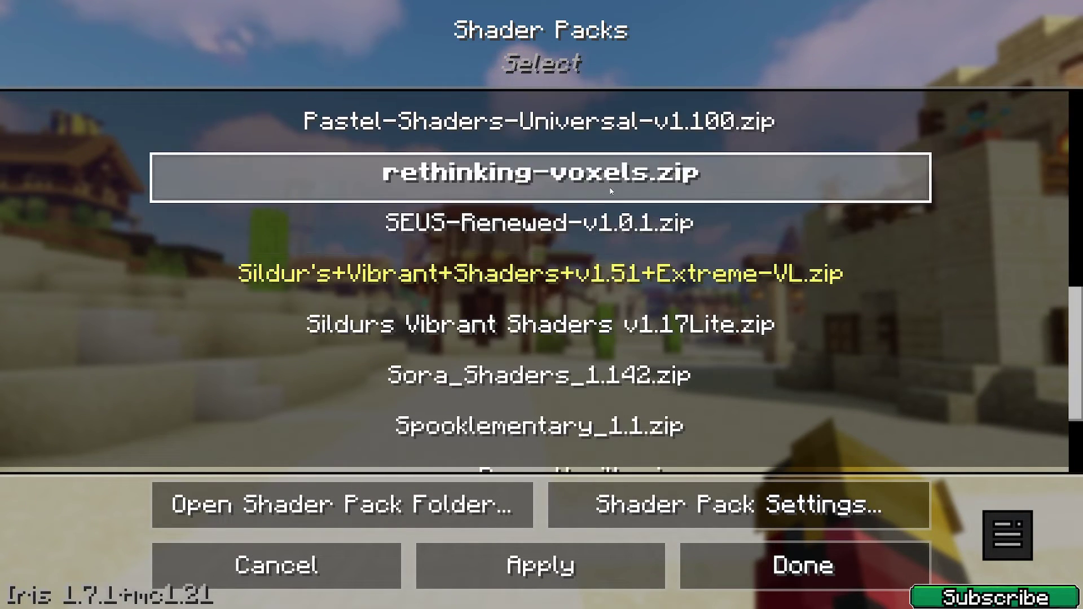
{"action": "left_click", "coordinate": [557, 205]}
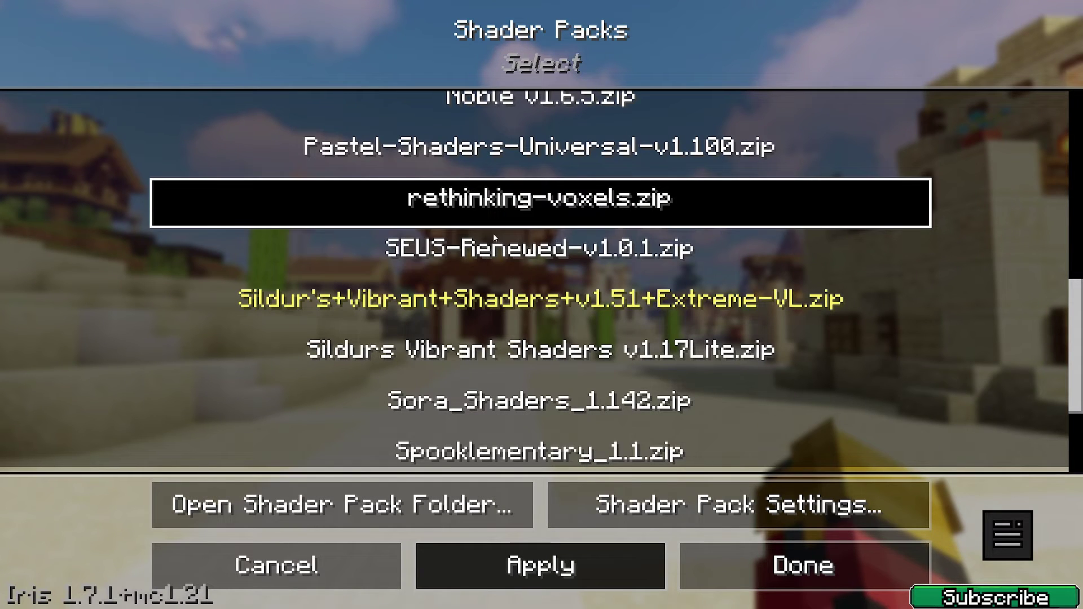
{"action": "left_click", "coordinate": [470, 207]}
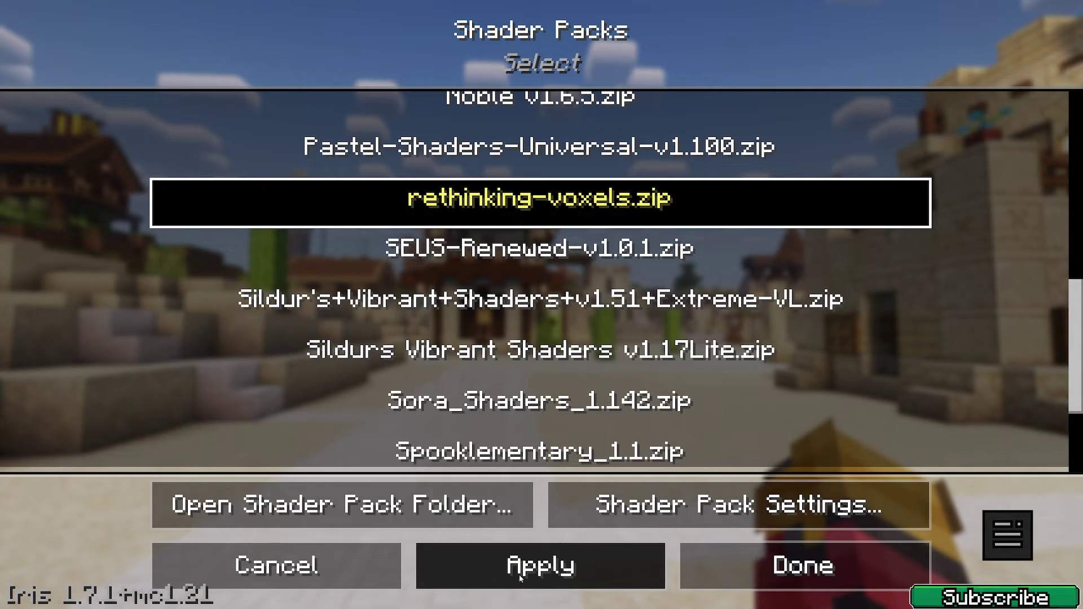
{"action": "left_click", "coordinate": [729, 560]}
{"action": "key", "text": "Escape"}
{"action": "key", "text": "Escape"}
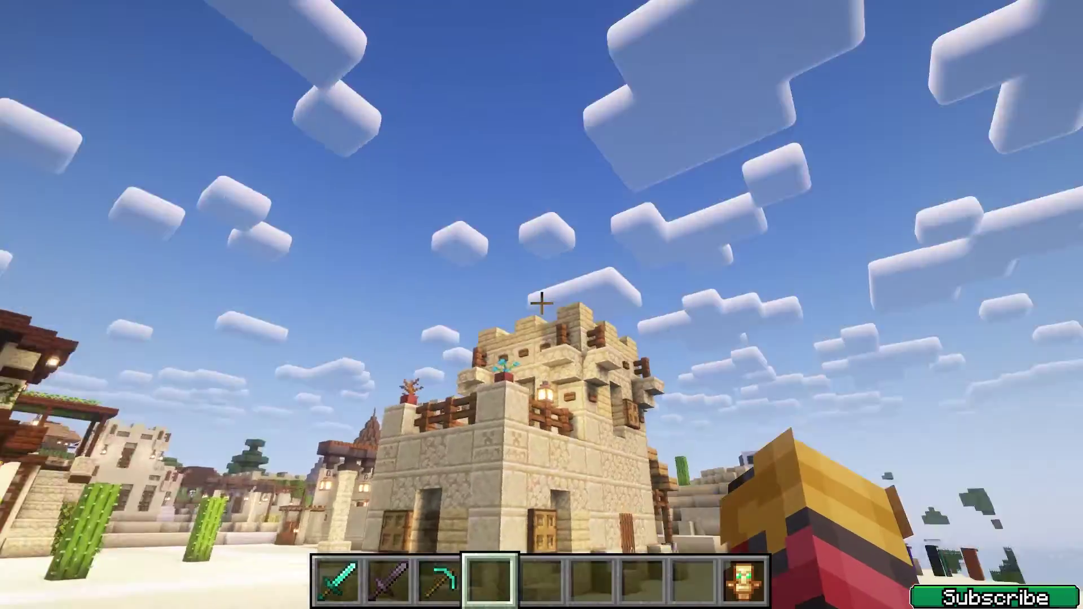
{"action": "key", "text": "F3"}
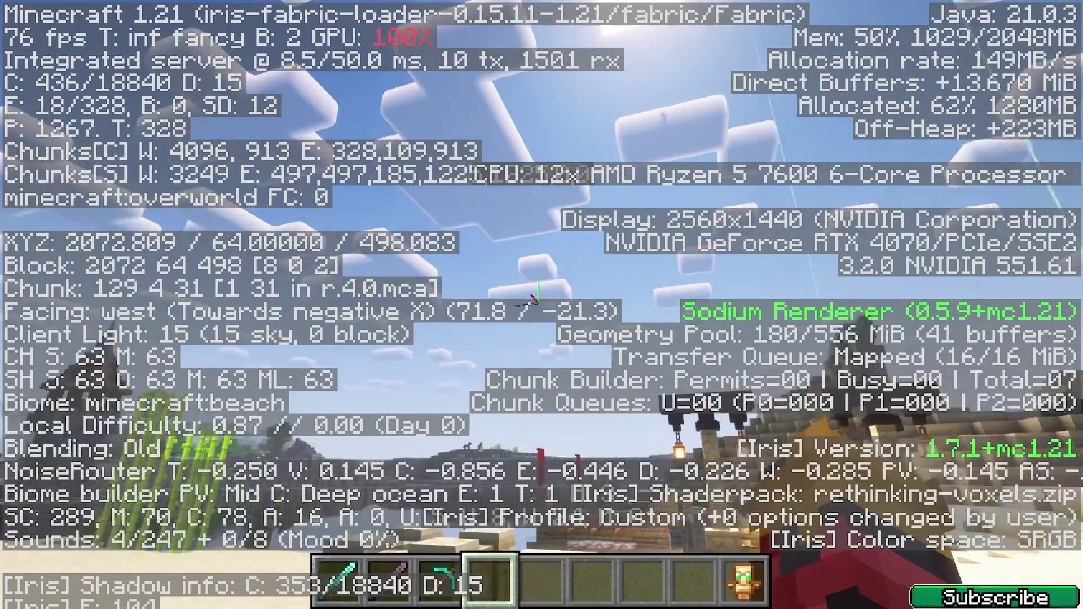
{"action": "key", "text": "F3"}
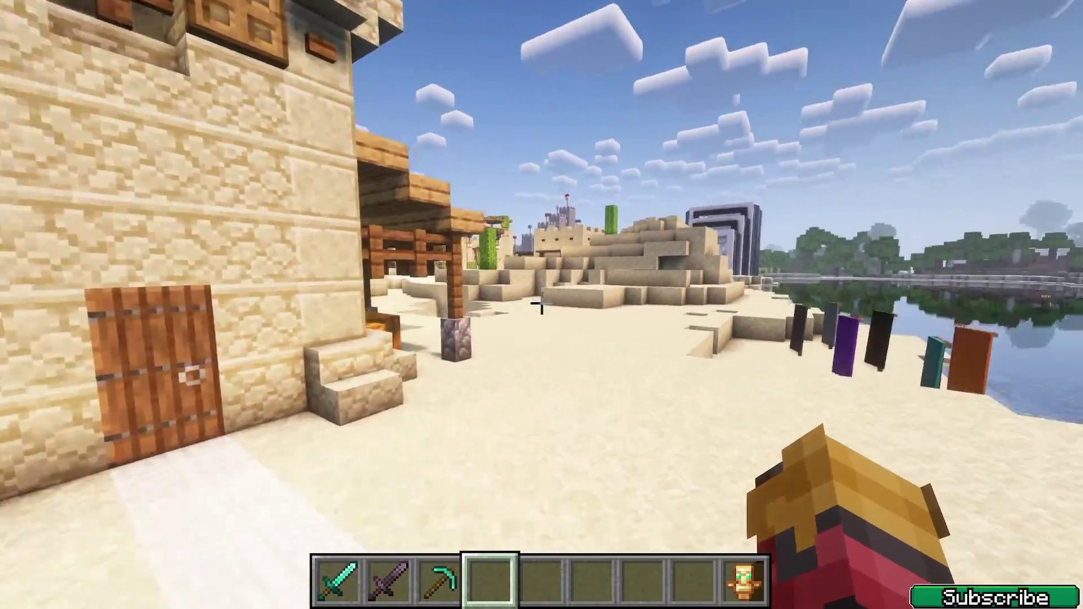
{"action": "key", "text": "w"}
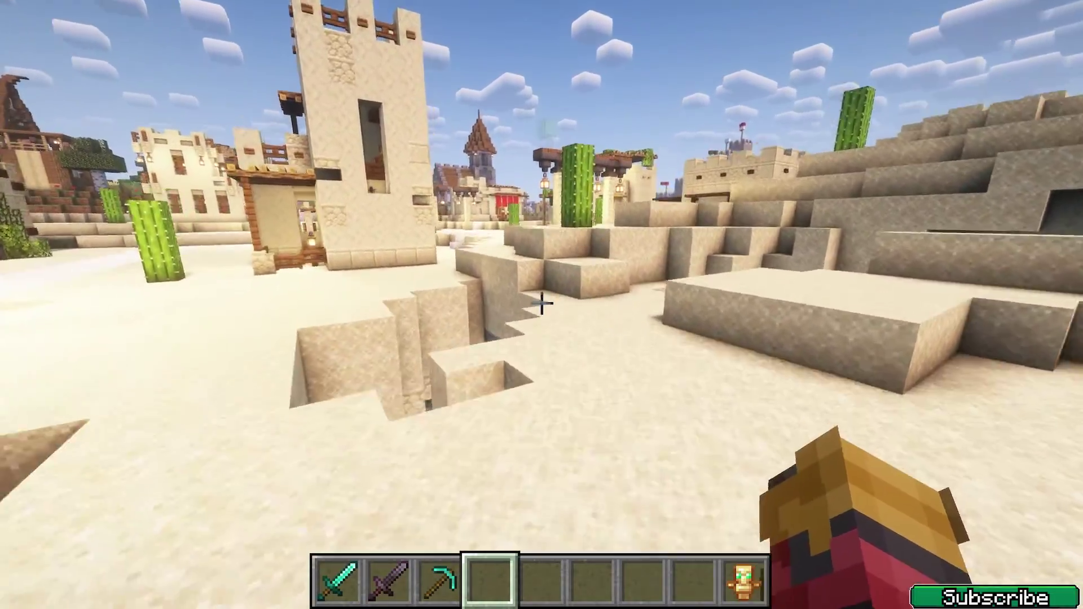
{"action": "key", "text": "w"}
{"action": "key", "text": "space"}
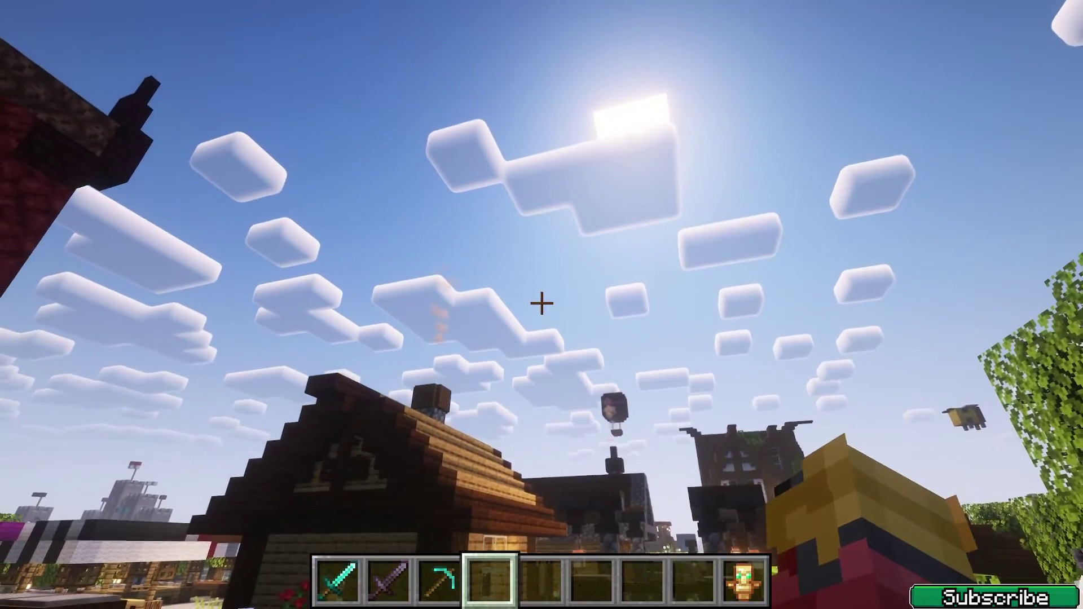
{"action": "key", "text": "w"}
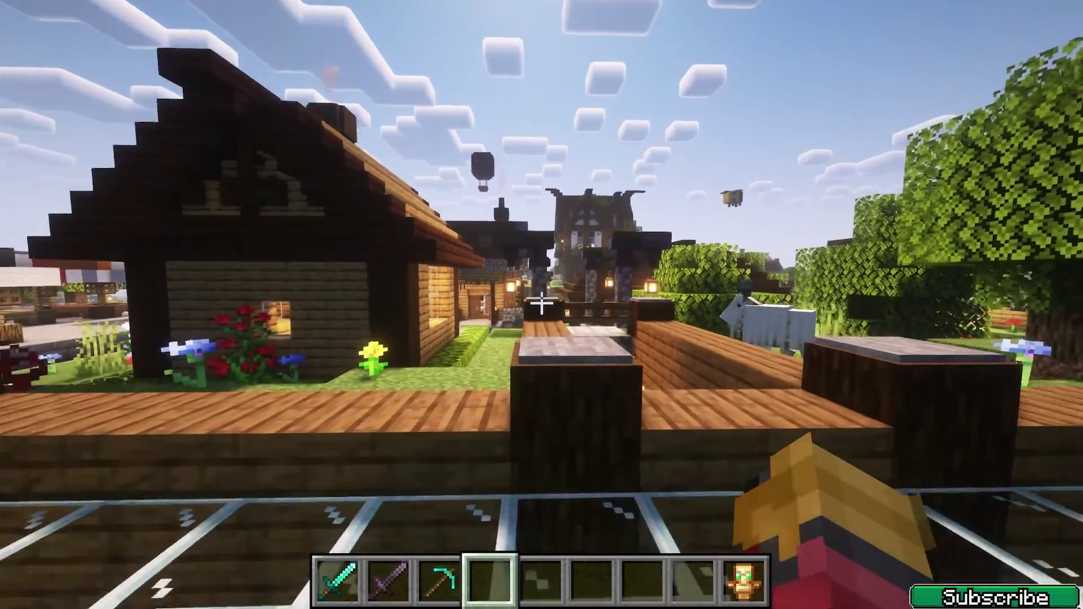
{"action": "key", "text": "w"}
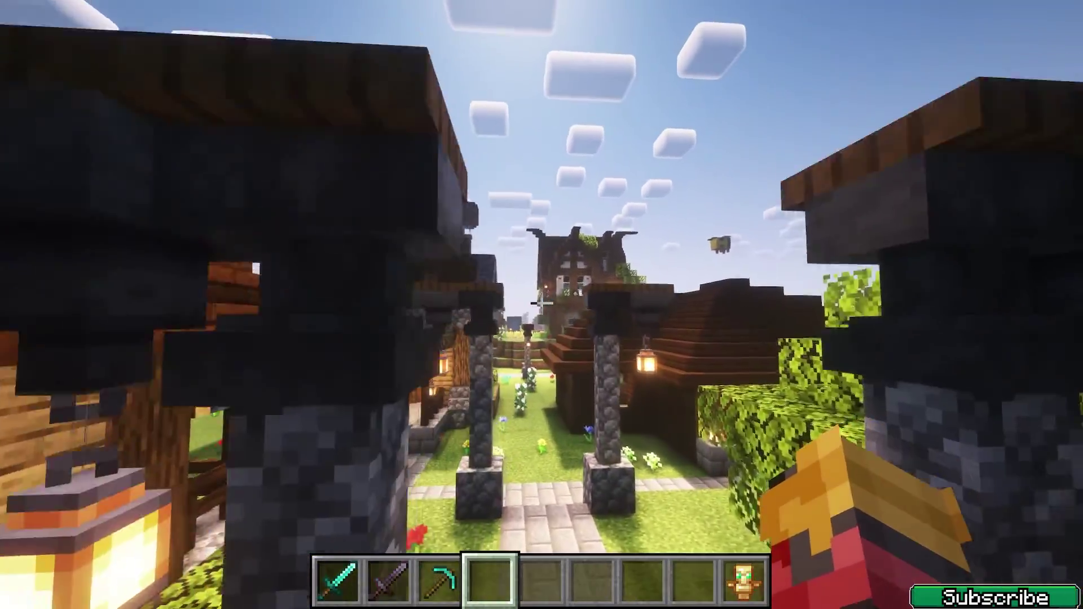
{"action": "key", "text": "F3"}
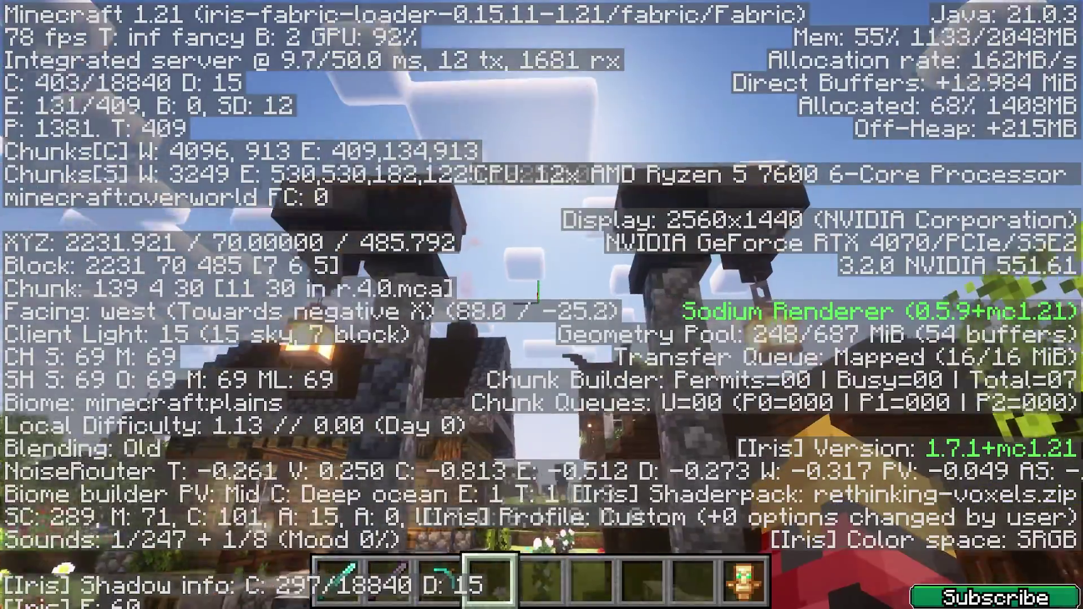
{"action": "key", "text": "F3"}
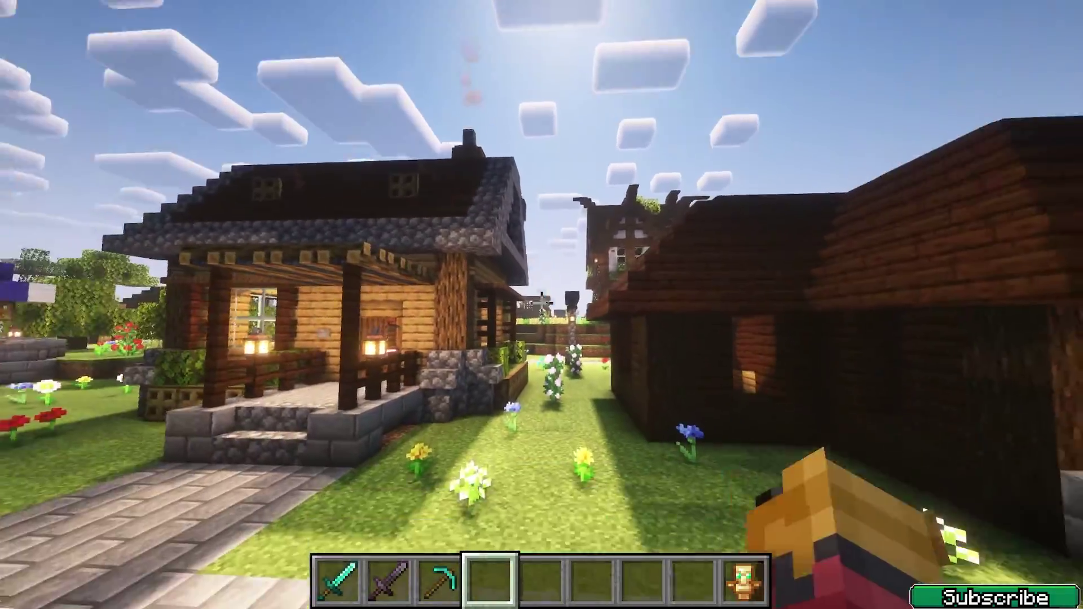
{"action": "key", "text": "w"}
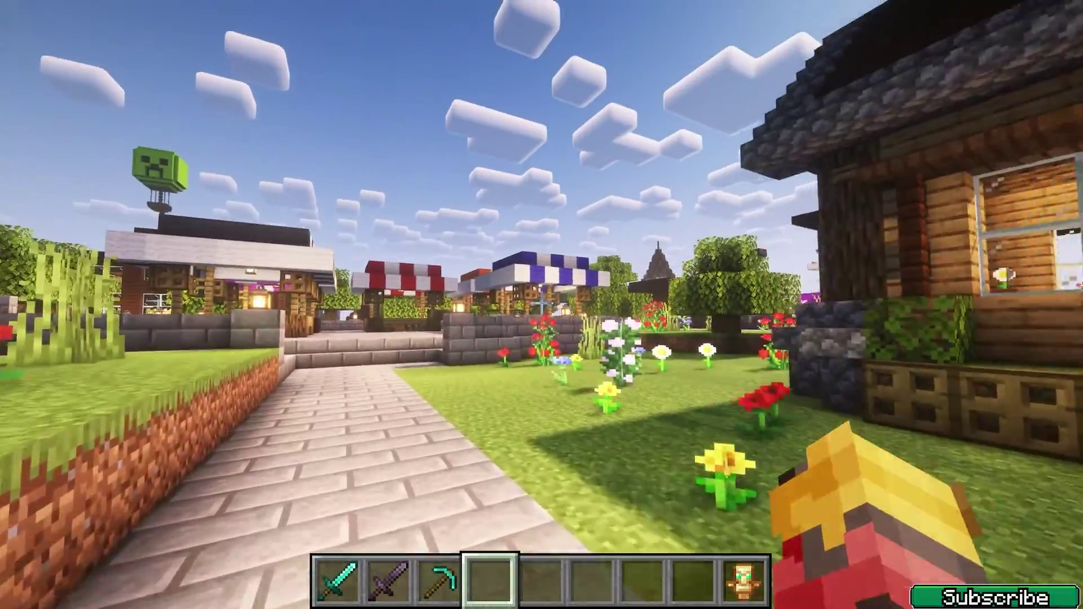
{"action": "key", "text": "w"}
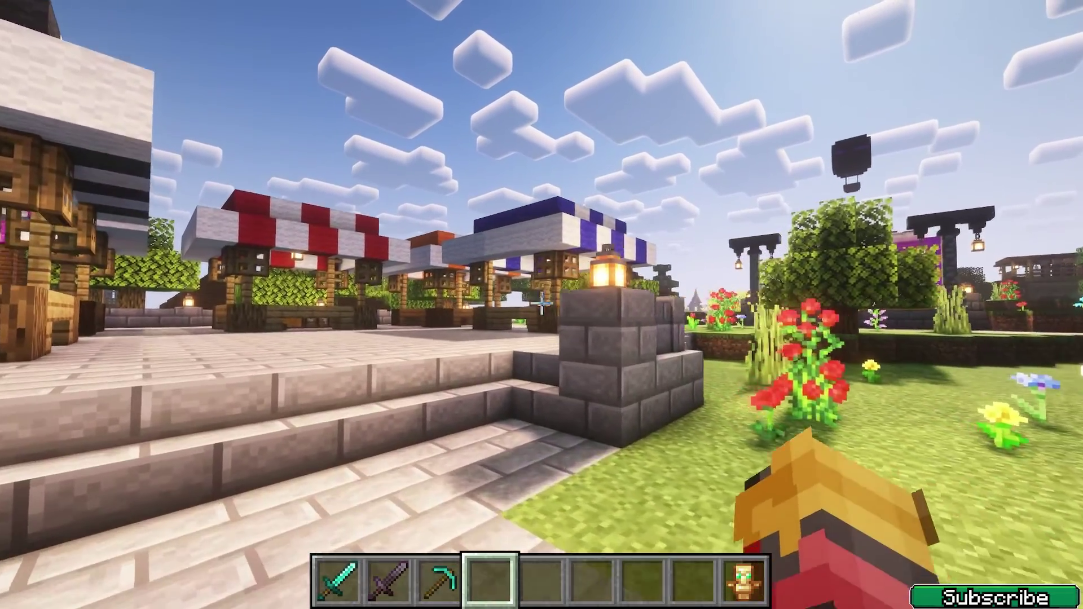